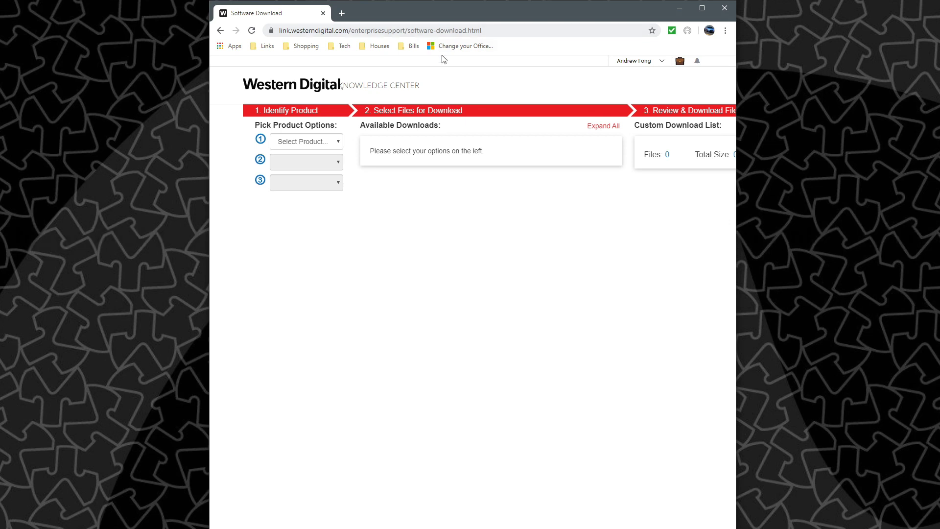
Select product ioScale, operating system Windows and release version 3.2.15
click(330, 144)
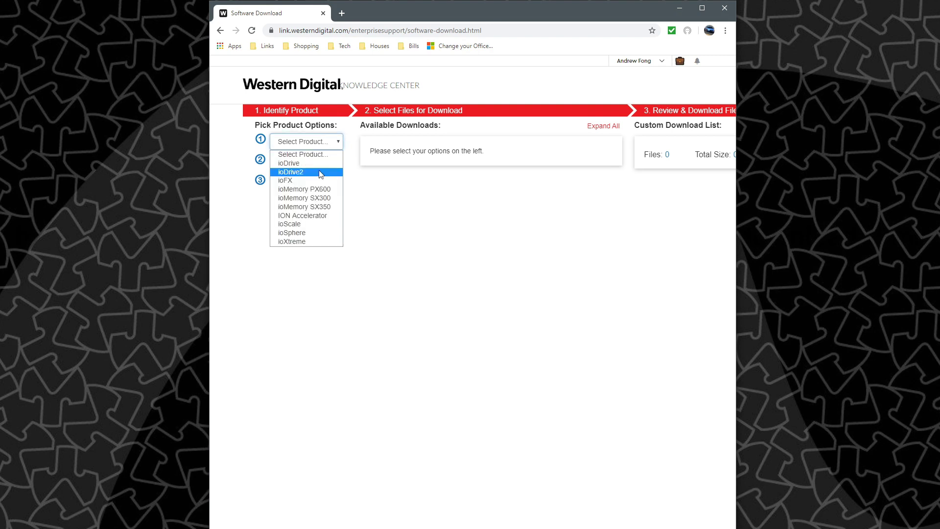
click(311, 226)
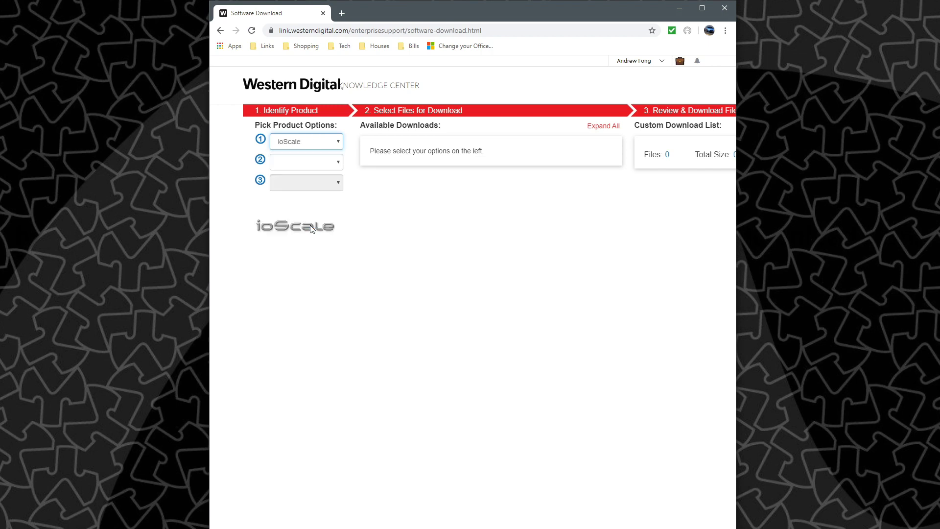
click(330, 166)
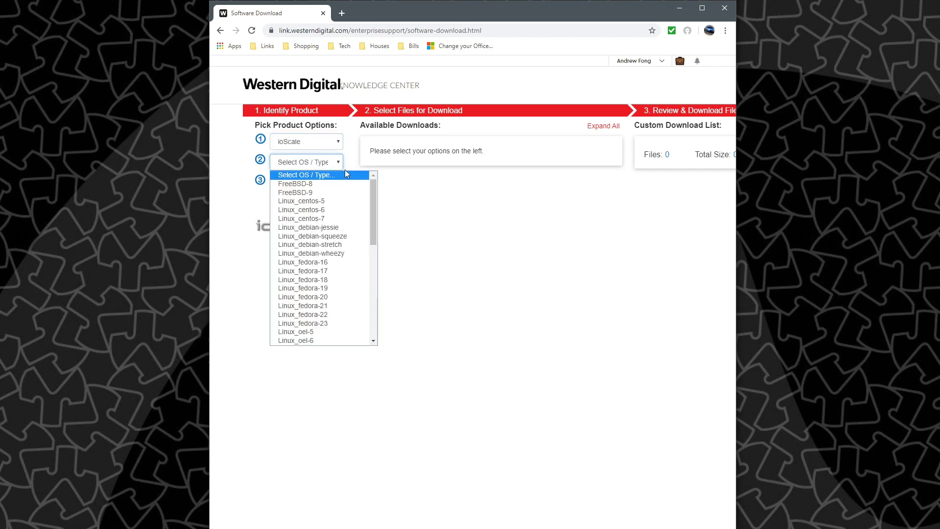
drag(371, 189, 364, 294)
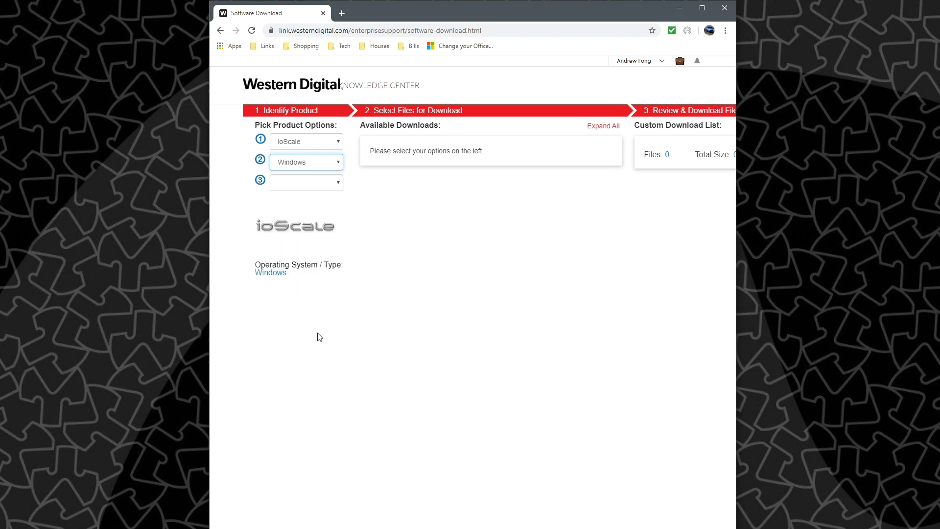
click(326, 185)
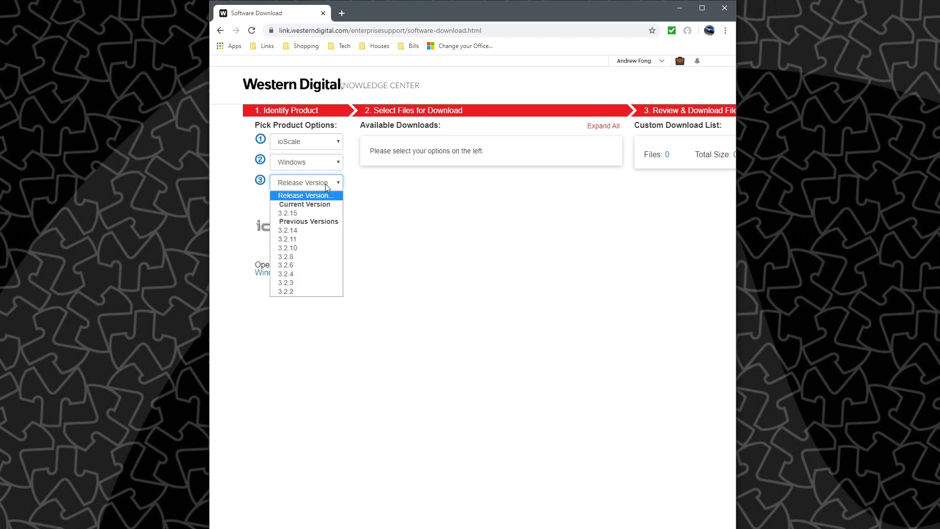
click(321, 211)
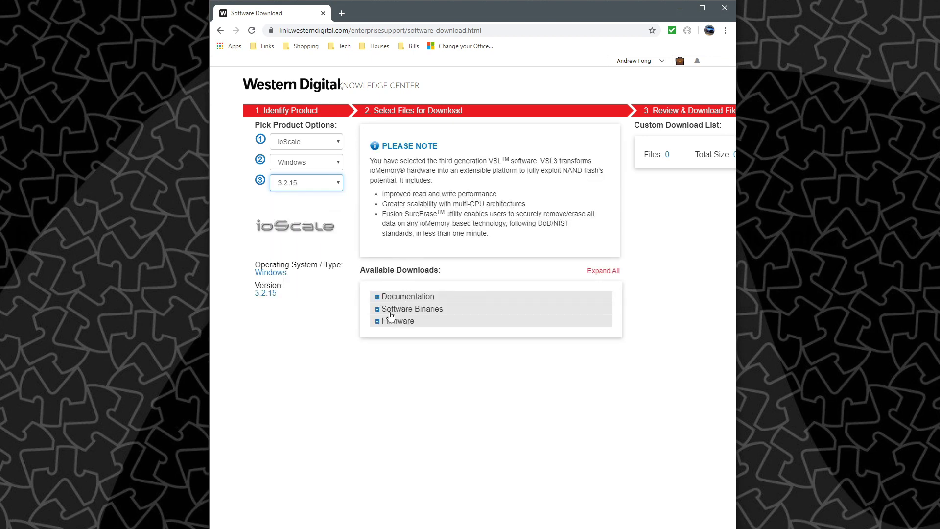
Tick the VSL driver from Software Binaries and the firmware file, then download both together
click(377, 322)
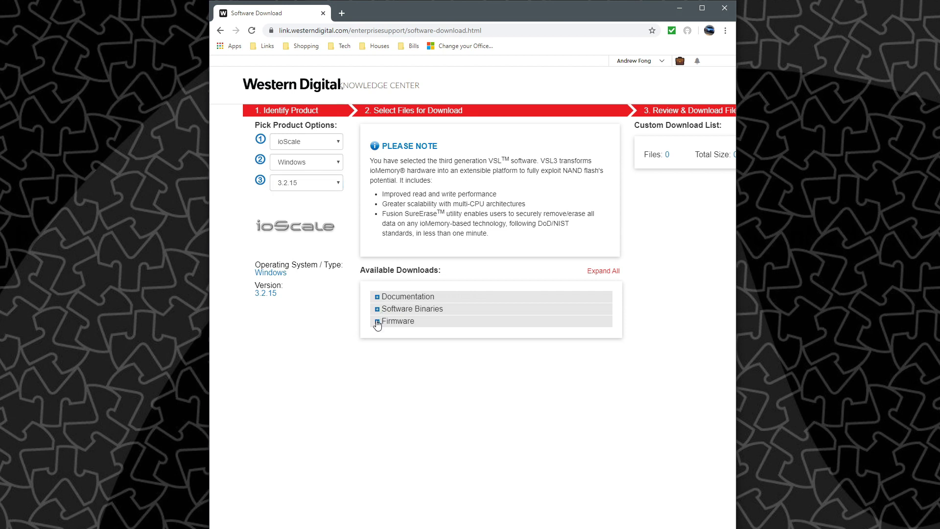
click(377, 311)
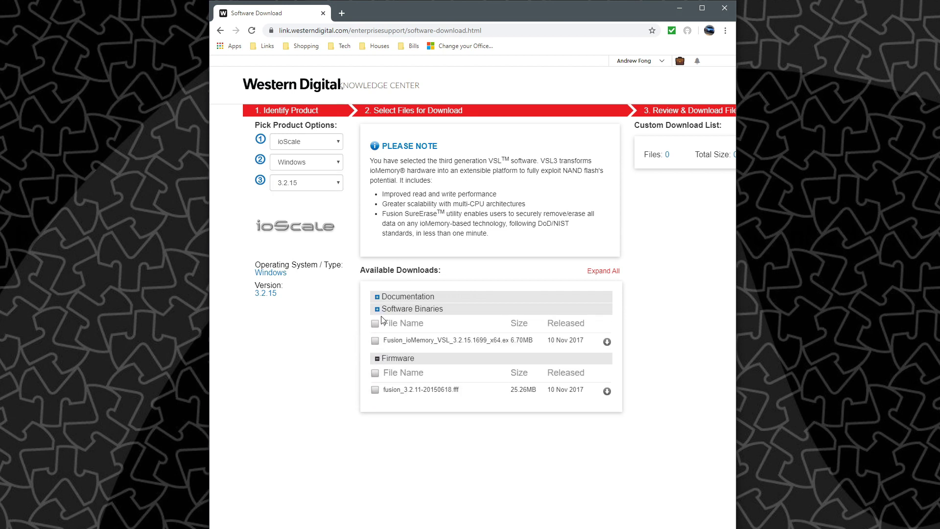
click(375, 341)
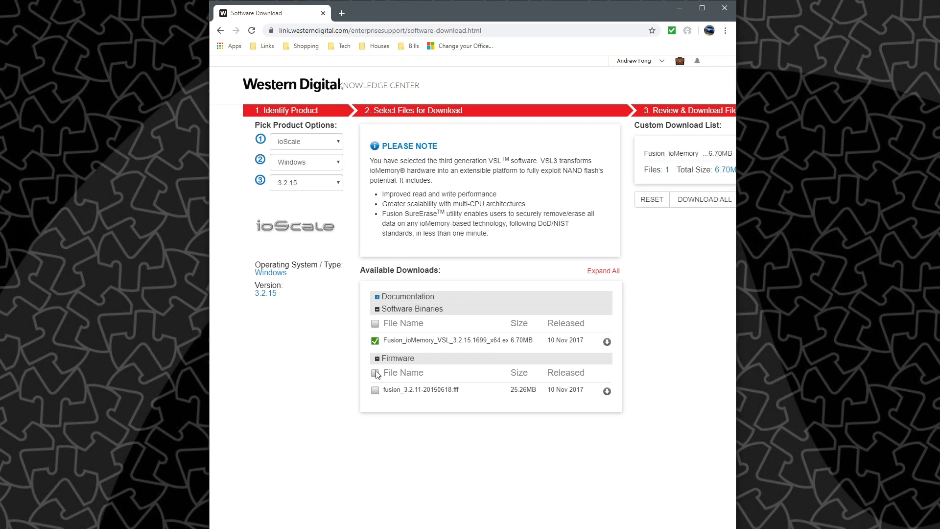
click(375, 390)
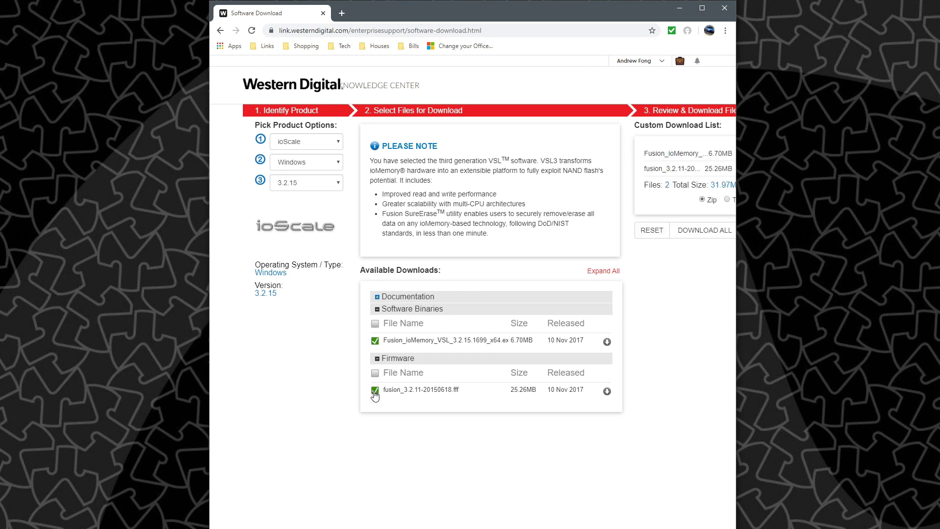
click(699, 232)
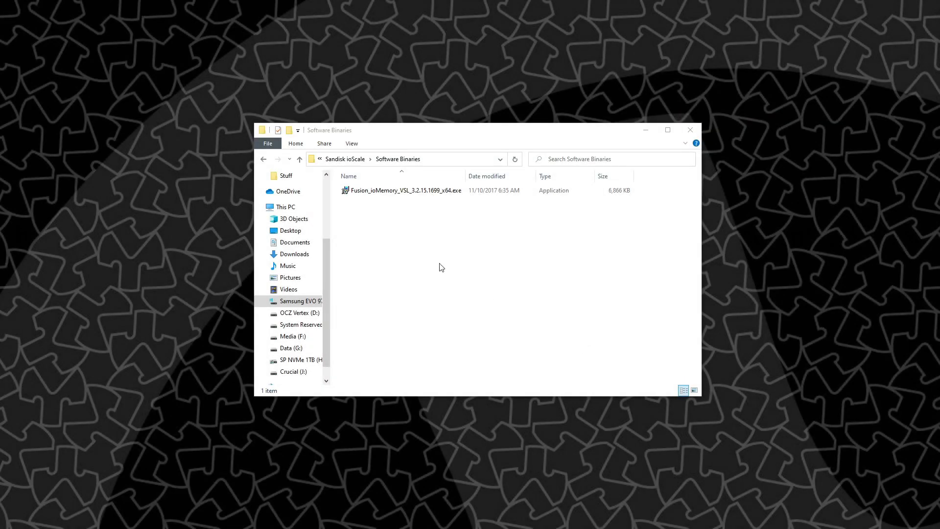
Run the Fusion_ioMemory_VSL installer from the Software Binaries folder, accepting the license terms
click(352, 161)
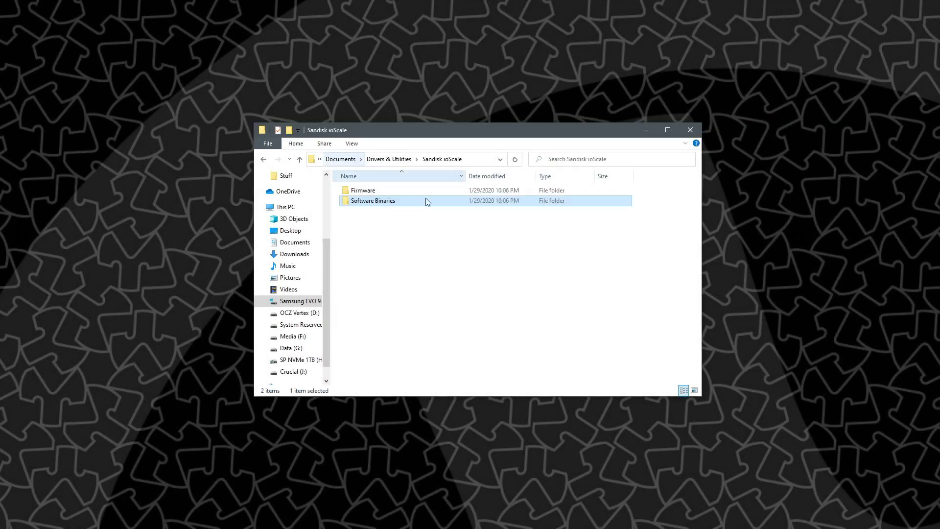
double_click(373, 201)
double_click(374, 190)
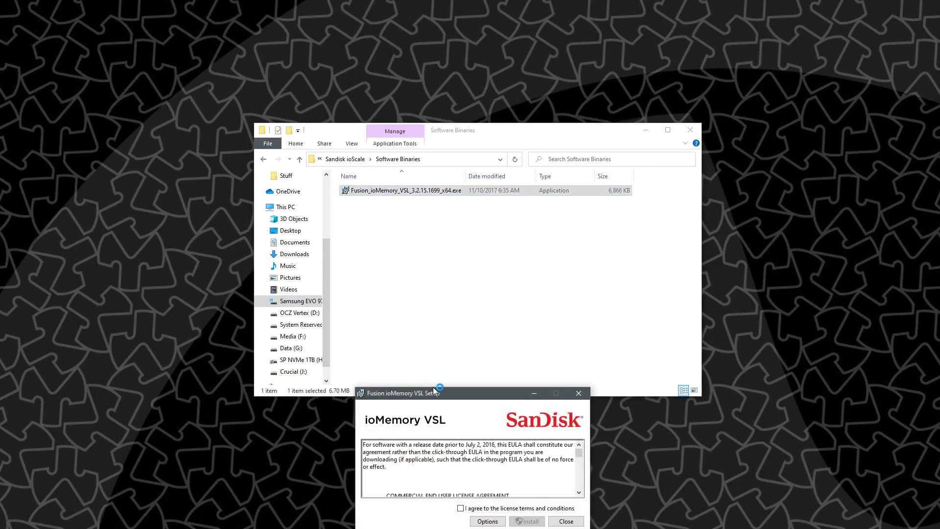
click(460, 507)
click(529, 521)
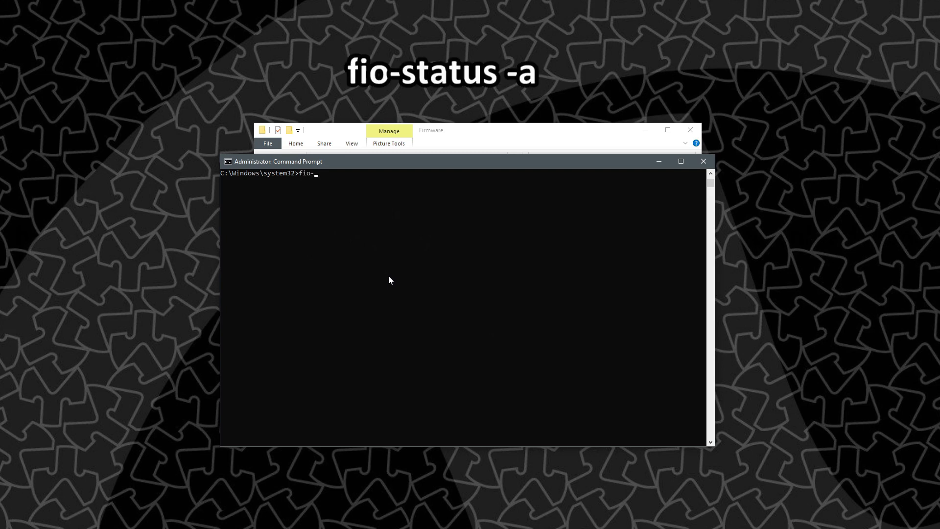
Run fio-status -a and review the report showing the 3.20TB ioScale on driver 3.2.15
text(status -a)
key(Return)
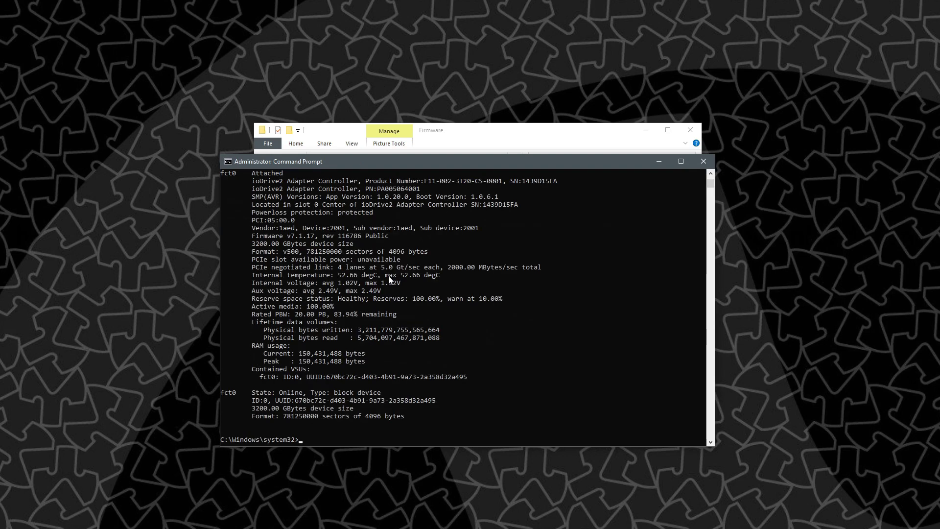
scroll(411, 361, up, 1)
scroll(411, 361, up, 7)
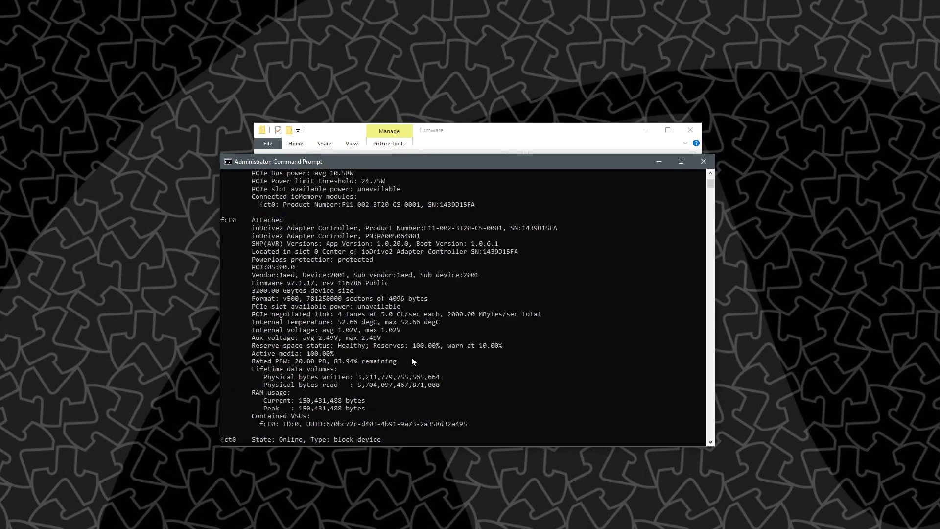
scroll(411, 359, down, 2)
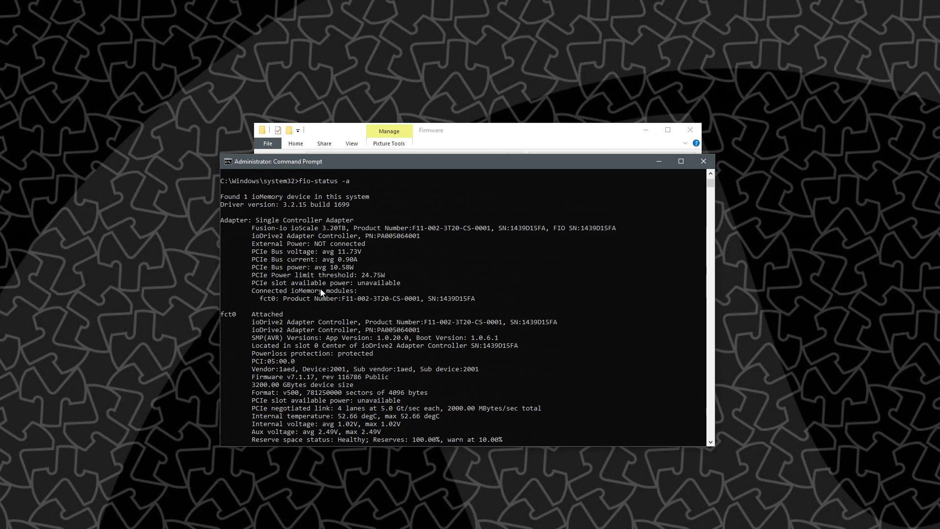
scroll(284, 303, down, 1)
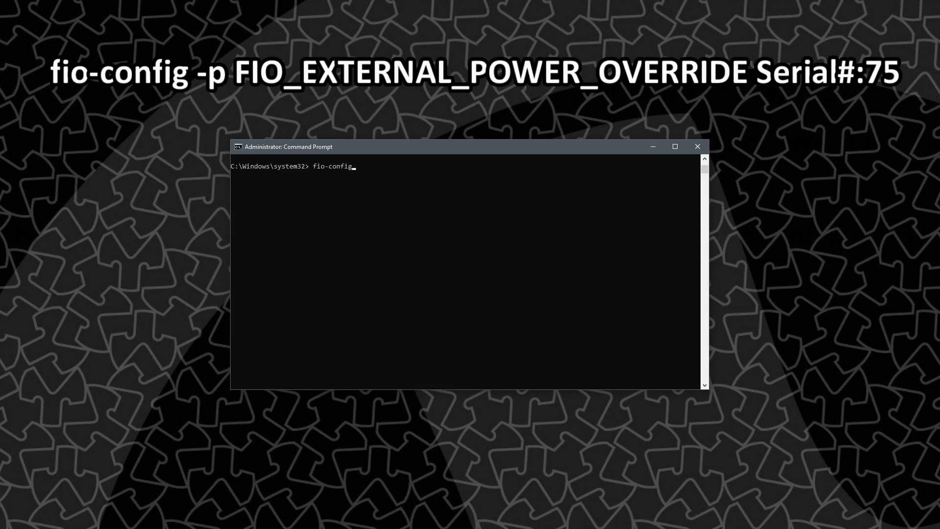
Run fio-config -p FIO_EXTERNAL_POWER_OVERRIDE with the card's serial number and value 75
text(-p FIO_EXTERNAL_POWER_OVERRIDE)
text(1439D)
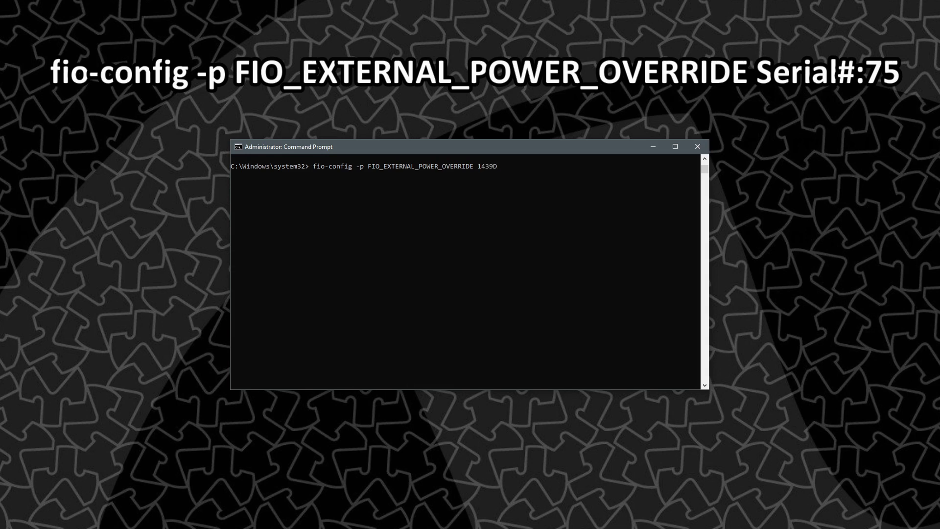
text(15FA)
text(:75)
key(Return)
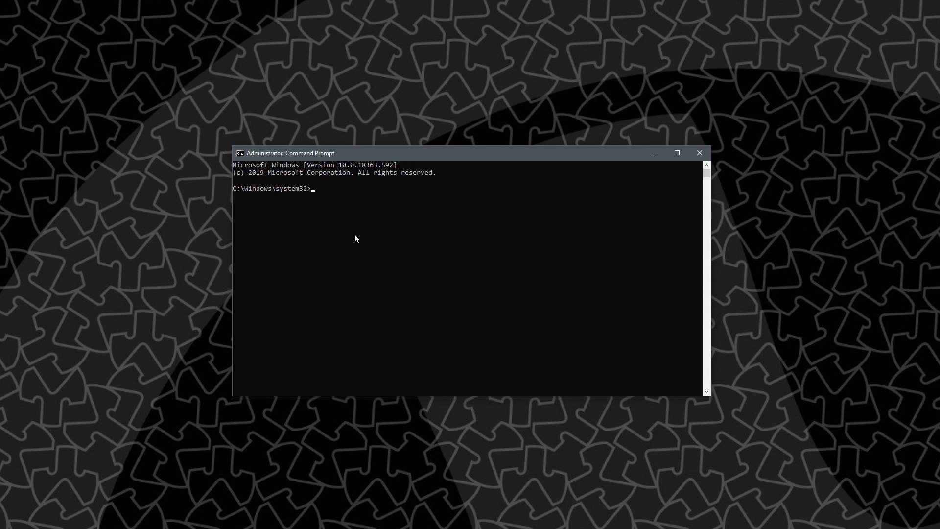
Run fio-status -a to confirm the 3200 GB card is online as a block device
text(fio-statu)
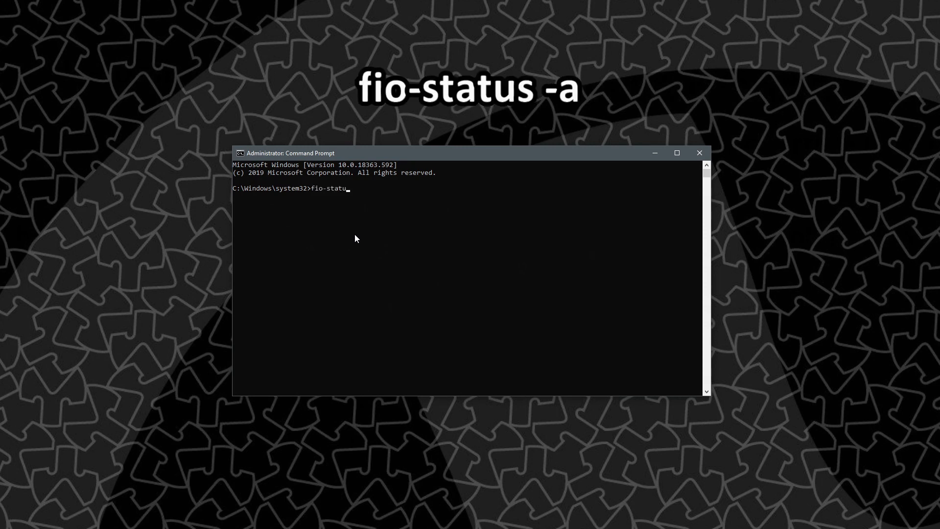
text(s -a)
key(Return)
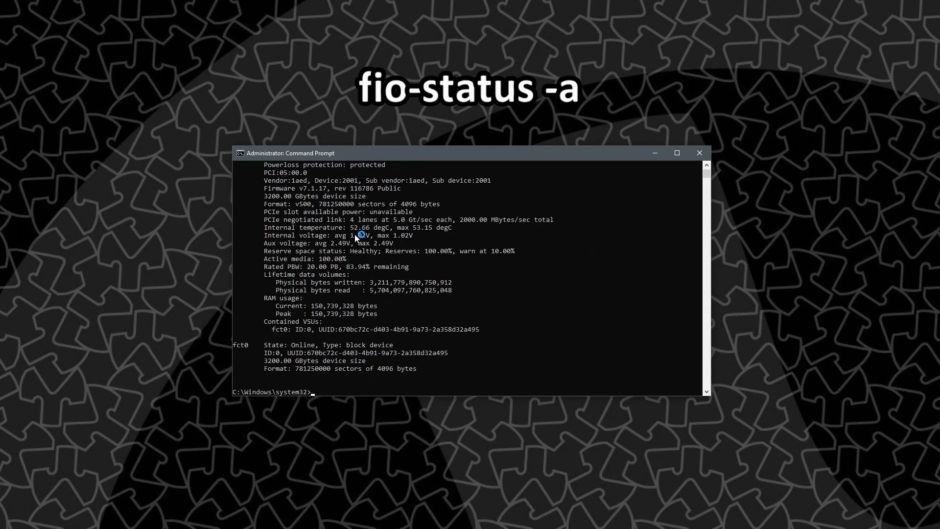
scroll(367, 263, up, 4)
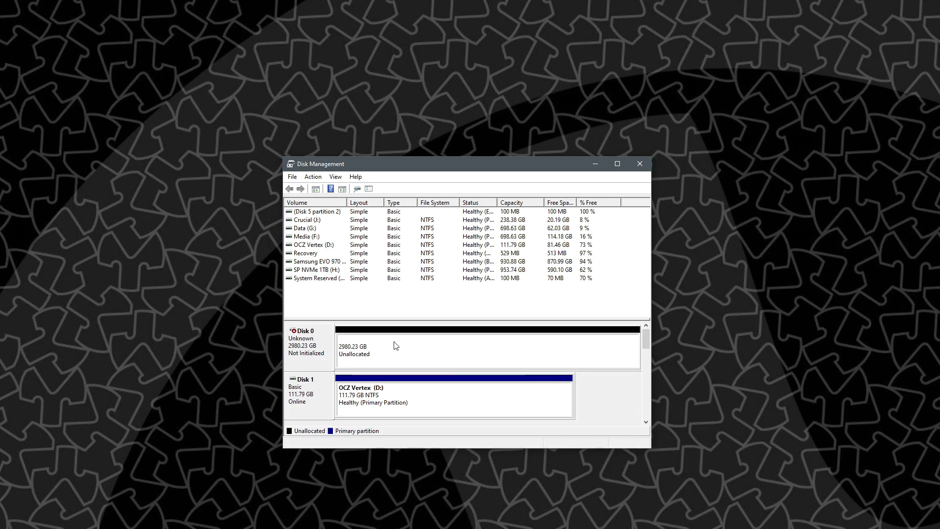
Initialize the 2980 GB Disk 0 using the GPT partition style
click(320, 337)
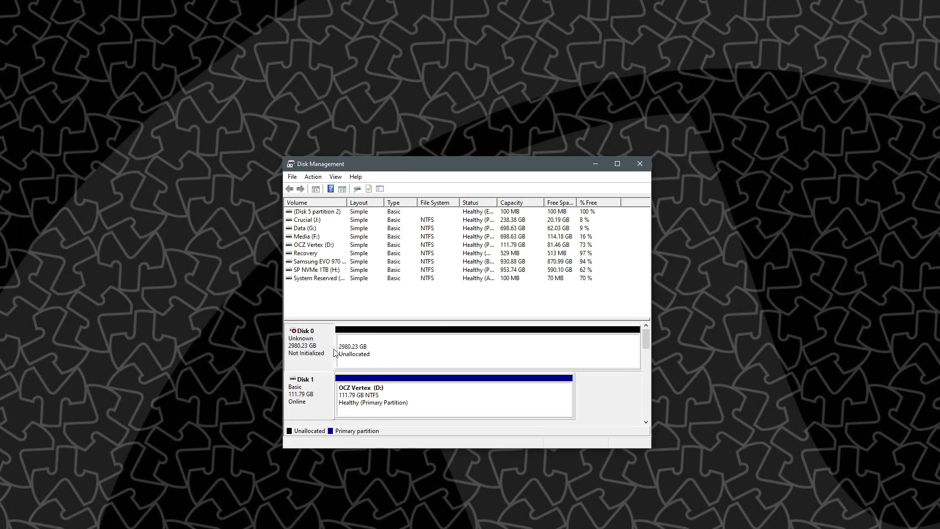
right_click(304, 343)
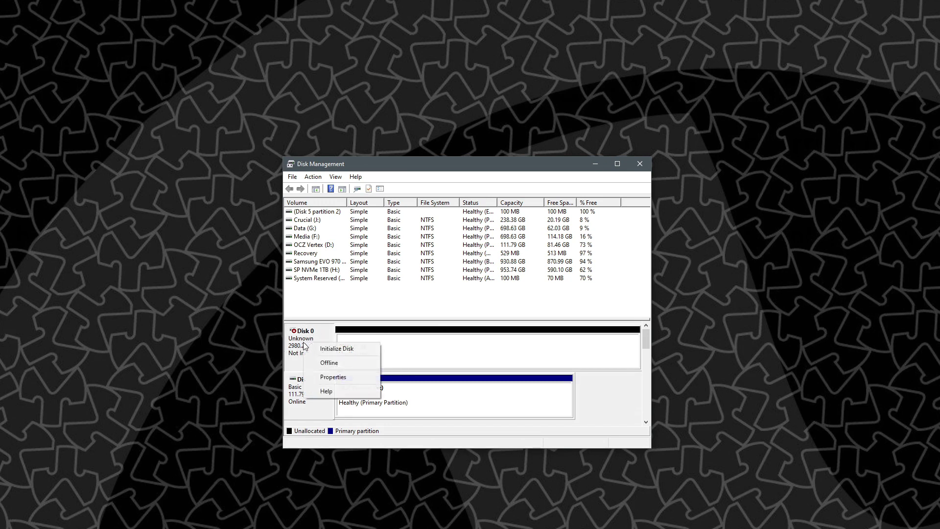
click(345, 349)
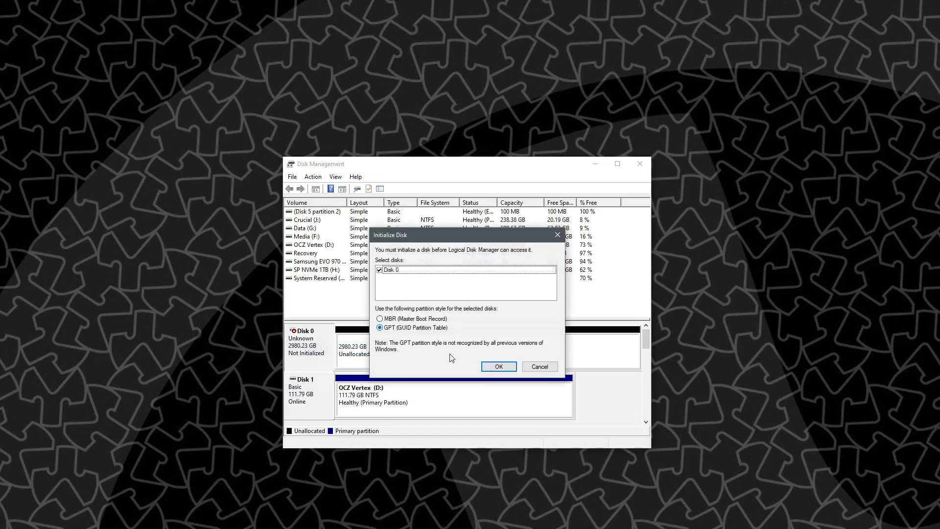
click(499, 366)
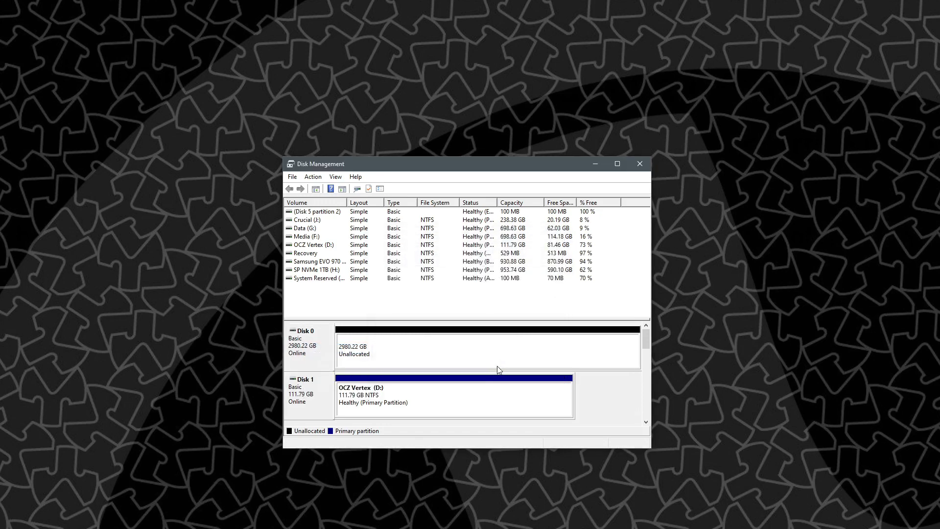
Start a New Simple Volume on Disk 0's unallocated space
click(395, 350)
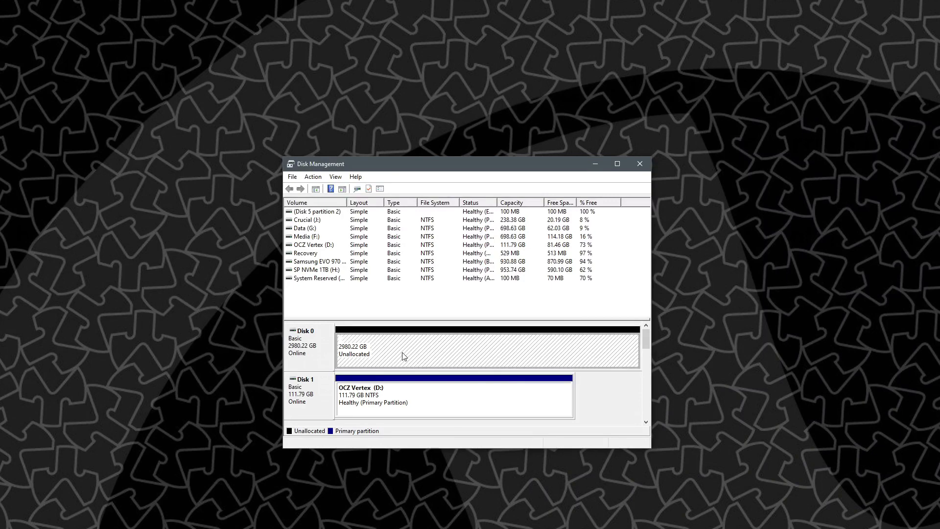
right_click(400, 344)
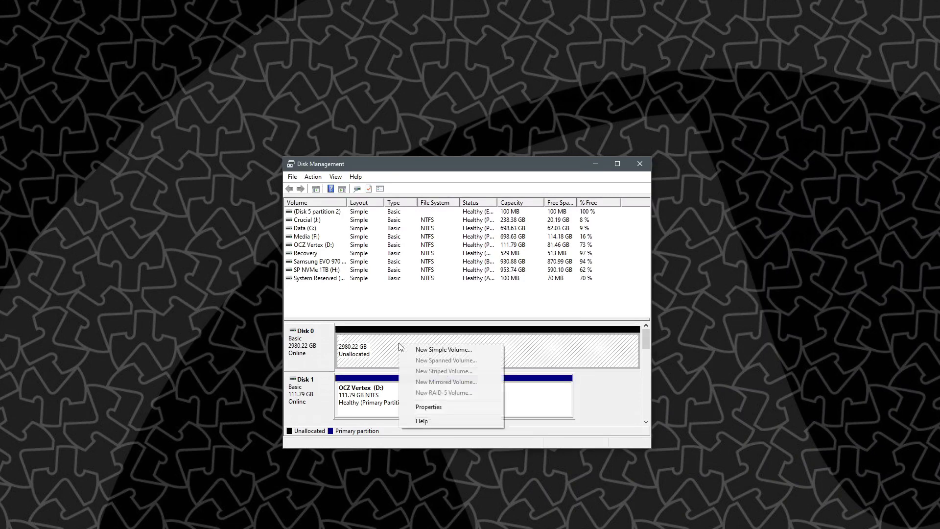
click(425, 347)
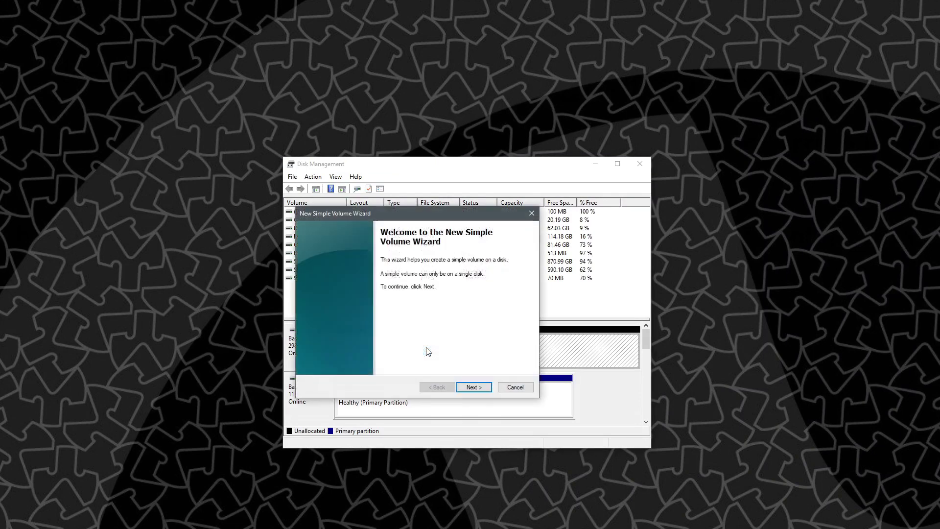
Create a full-size 3051740 MB NTFS volume with drive letter I and label ioScale
click(483, 388)
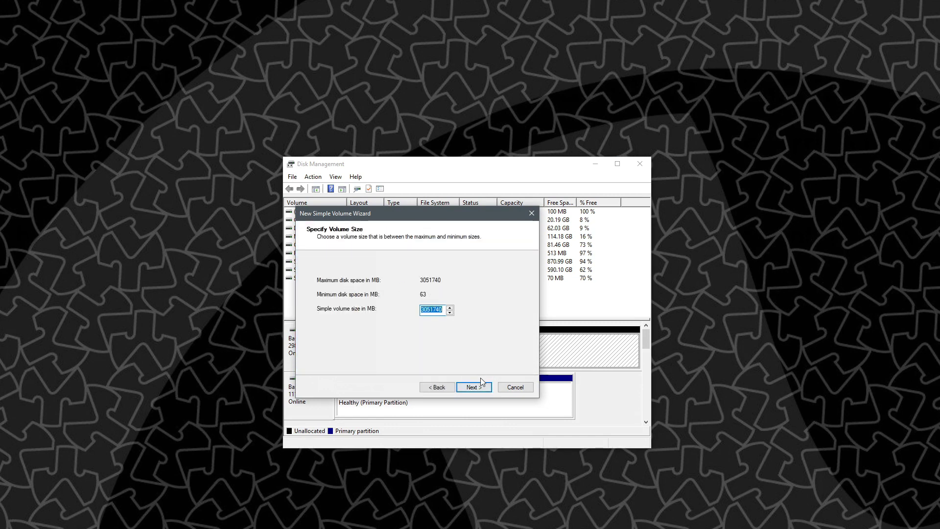
click(481, 385)
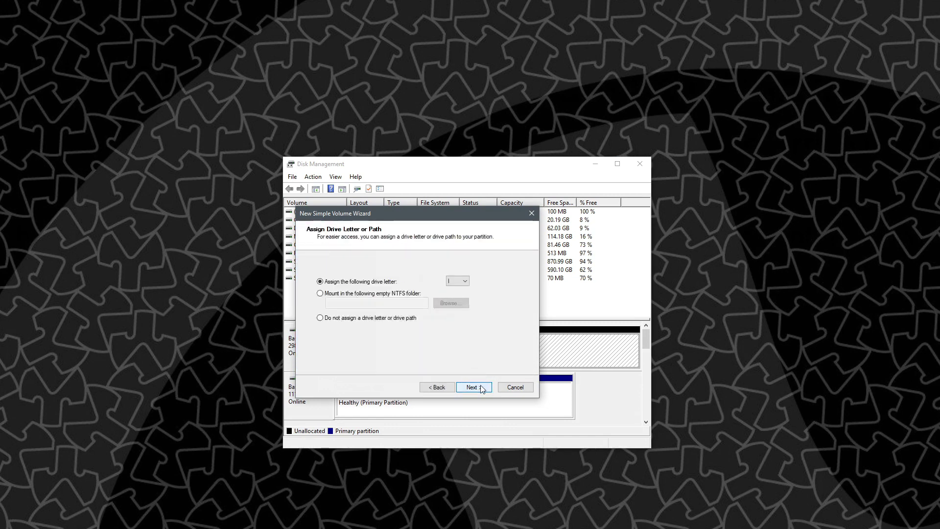
click(455, 282)
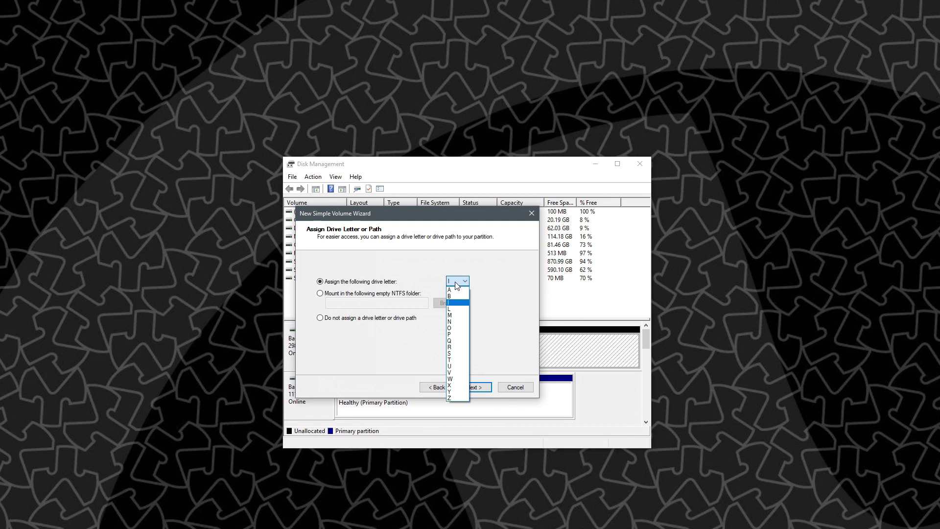
click(456, 282)
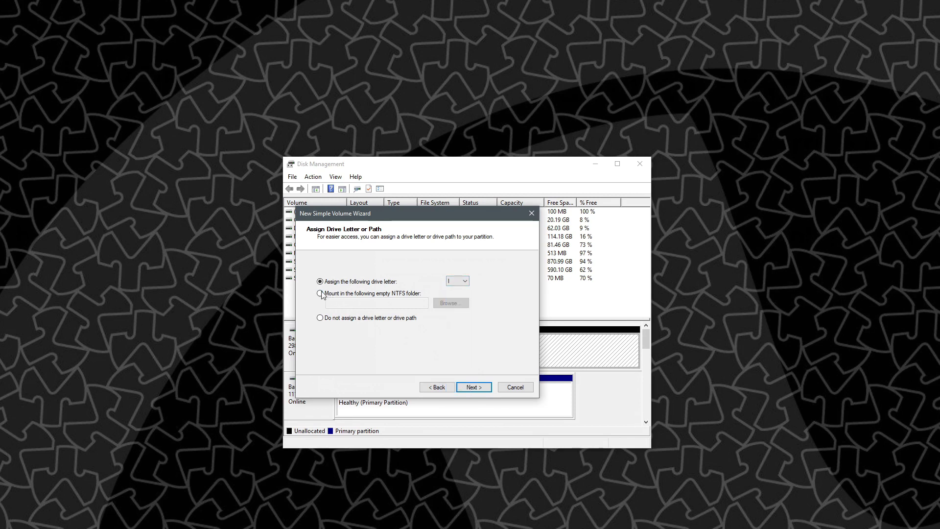
click(474, 387)
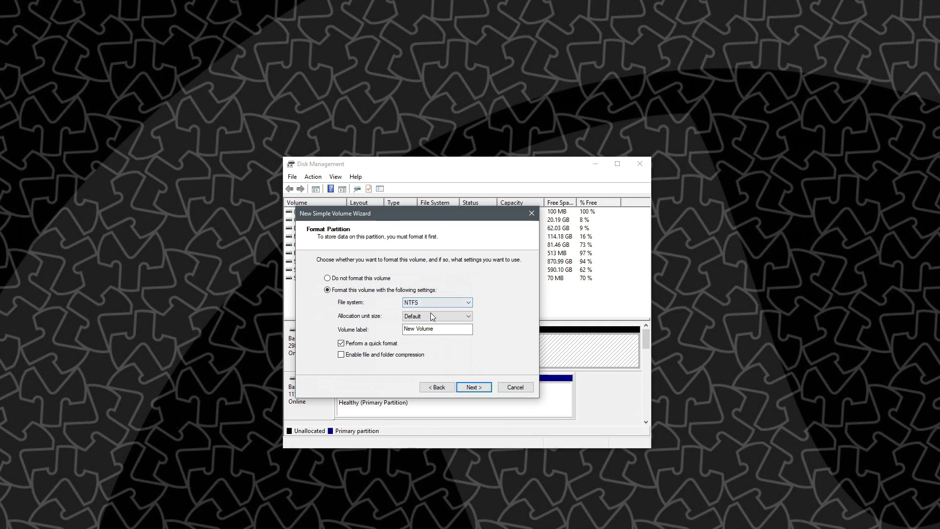
drag(447, 329, 387, 334)
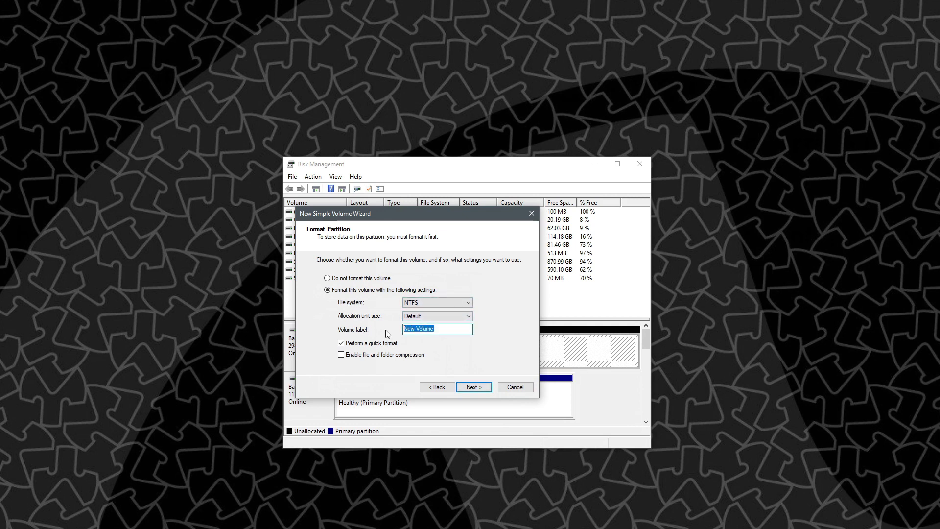
text(ioScale)
click(473, 386)
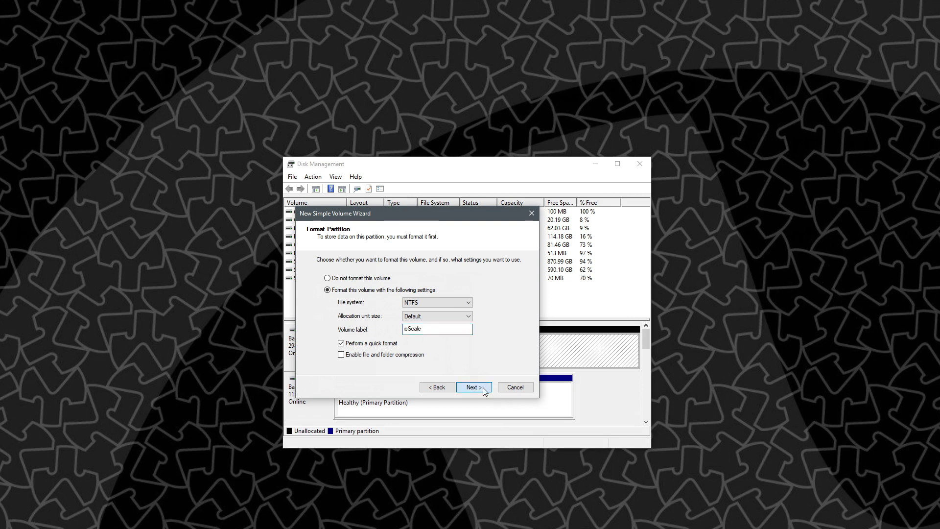
click(474, 387)
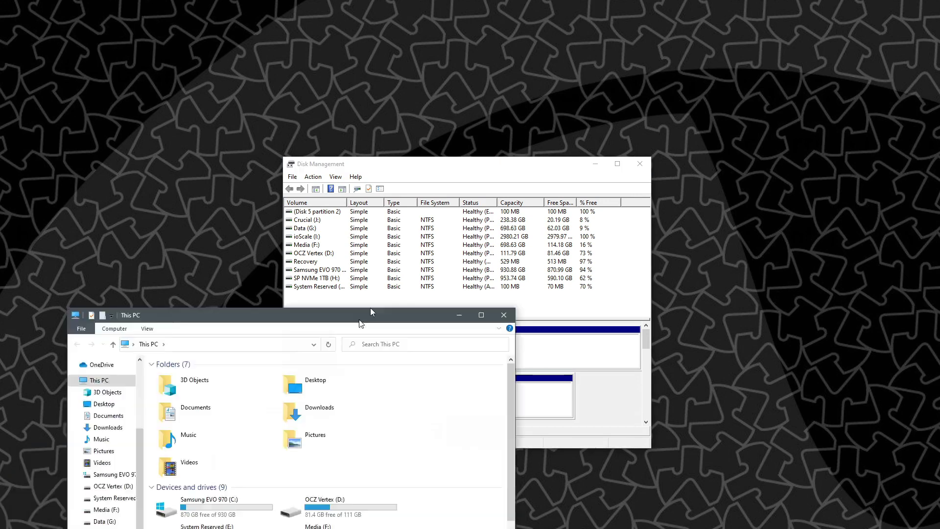
Open ioScale (I:) to check it is empty, then go back to This PC
scroll(474, 307, down, 2)
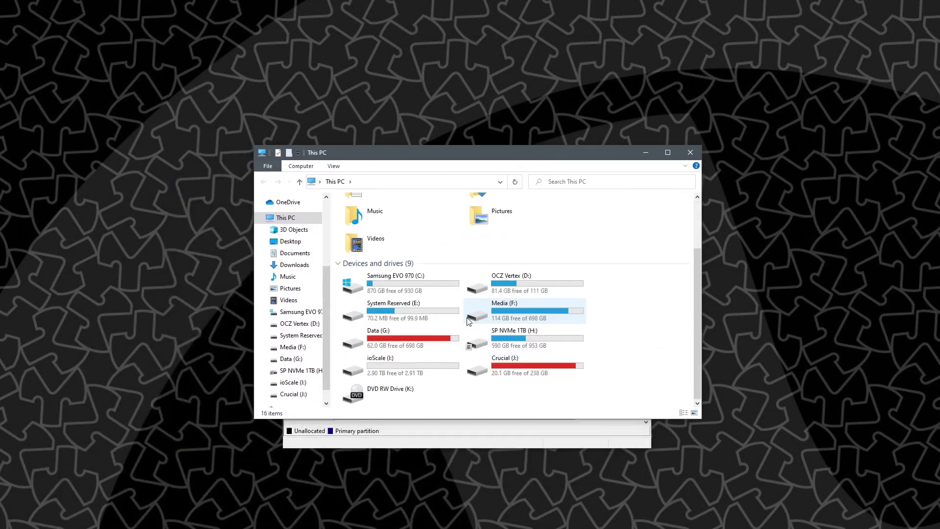
double_click(380, 366)
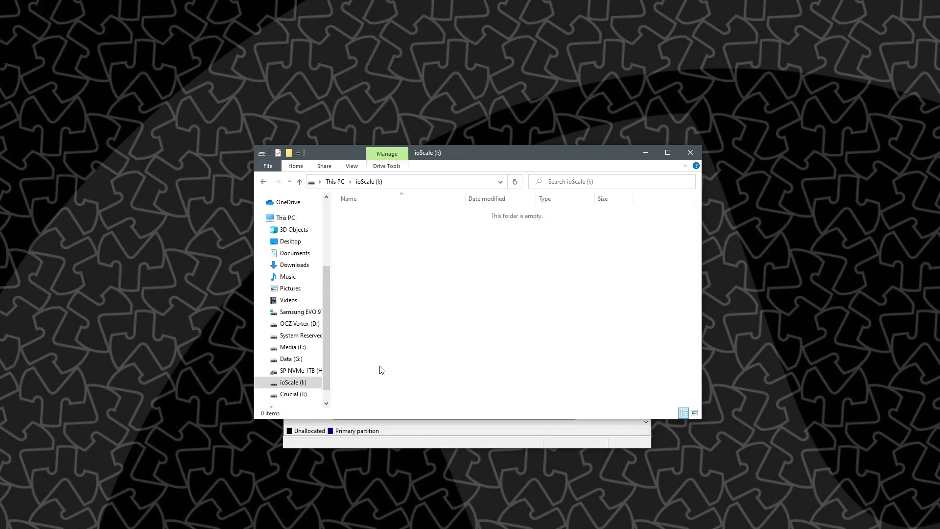
key(alt+Left)
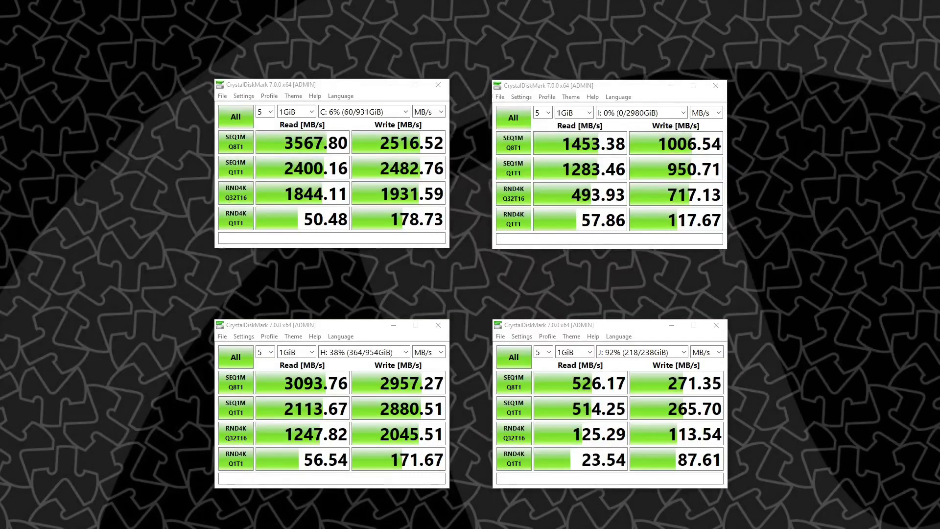